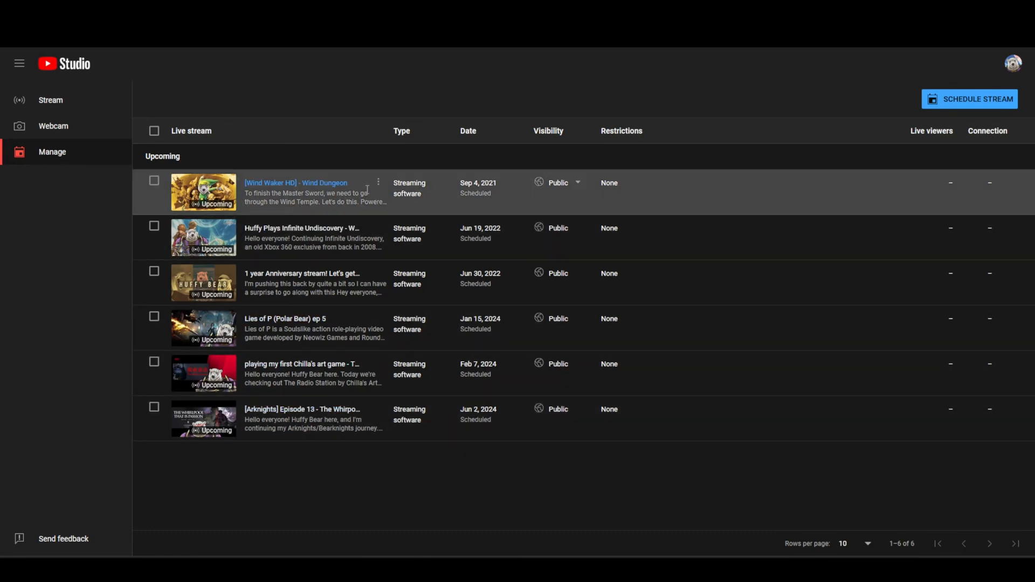
# Schedule a new stream with fresh settings and title it HEVC
pyautogui.click(967, 107)
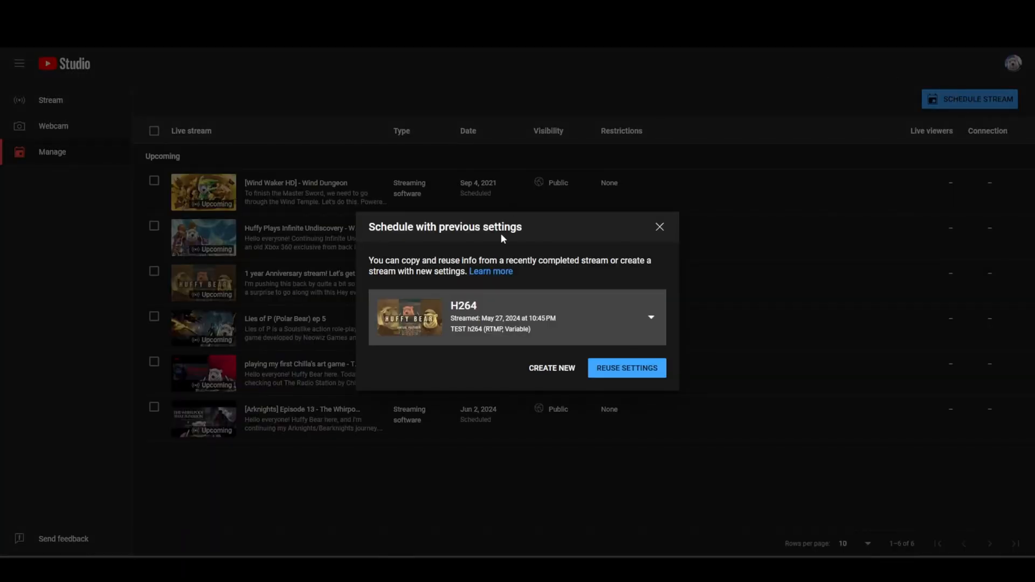
pyautogui.click(551, 369)
pyautogui.click(389, 229)
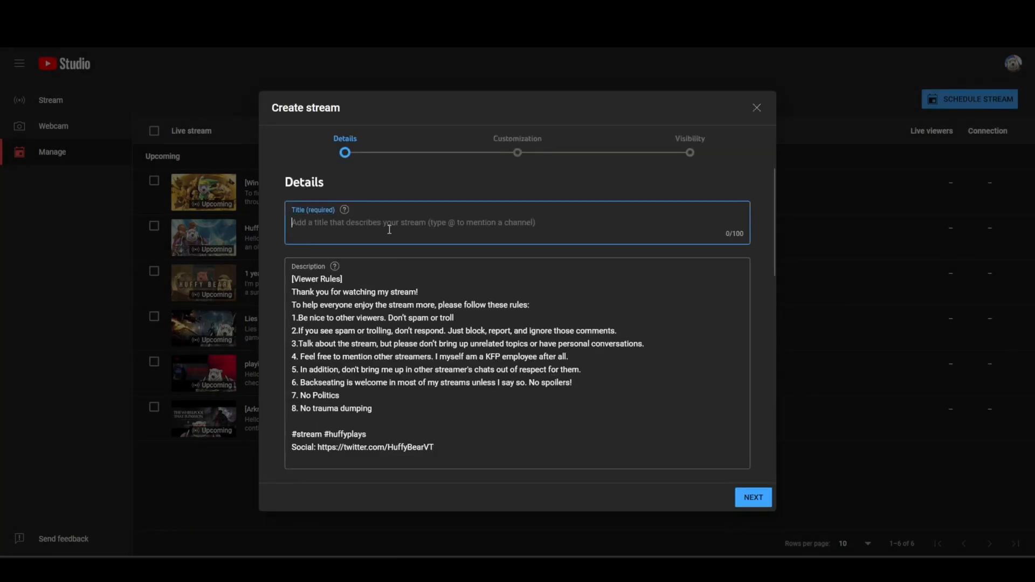
pyautogui.write('HEVC')
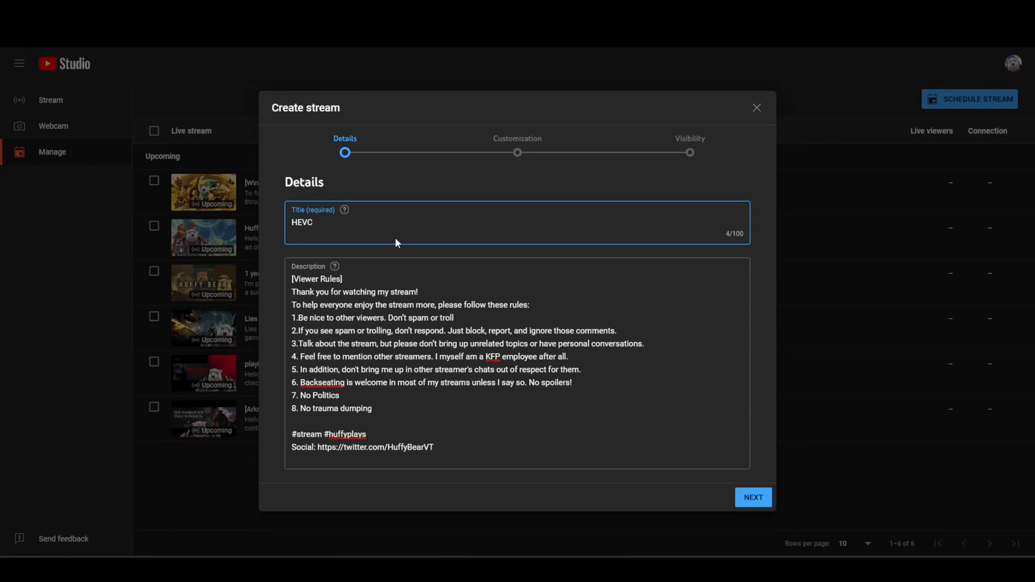
pyautogui.click(751, 503)
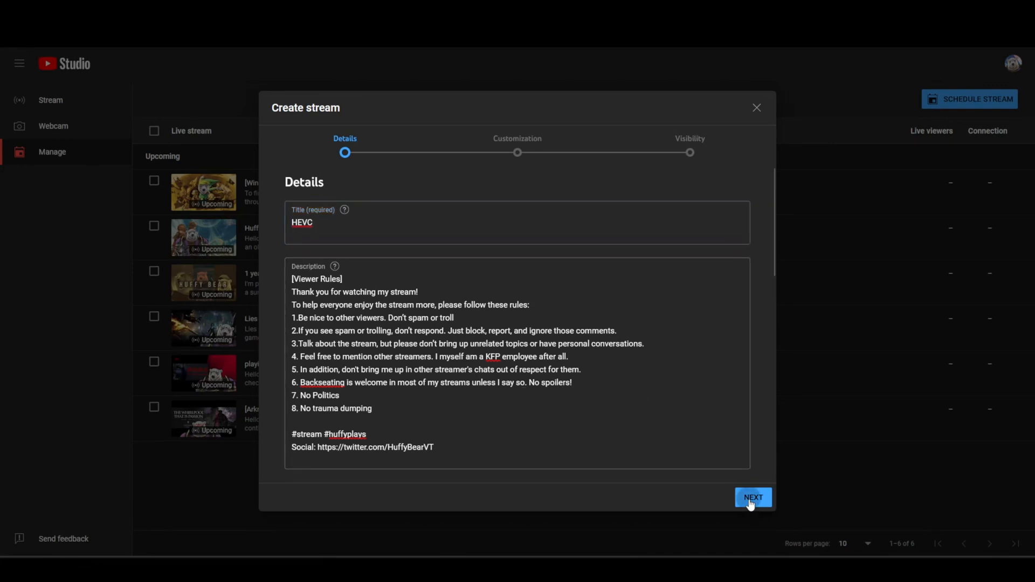
# Keep the default customization options, set the stream's visibility to Unlisted and finish creating it
pyautogui.scroll(-2, 591, 348)
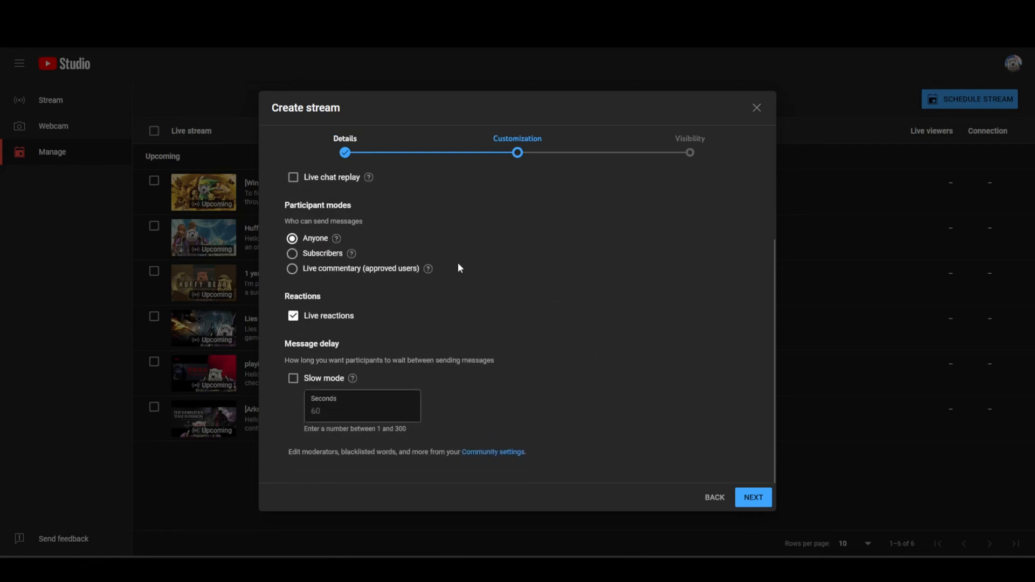
pyautogui.click(749, 497)
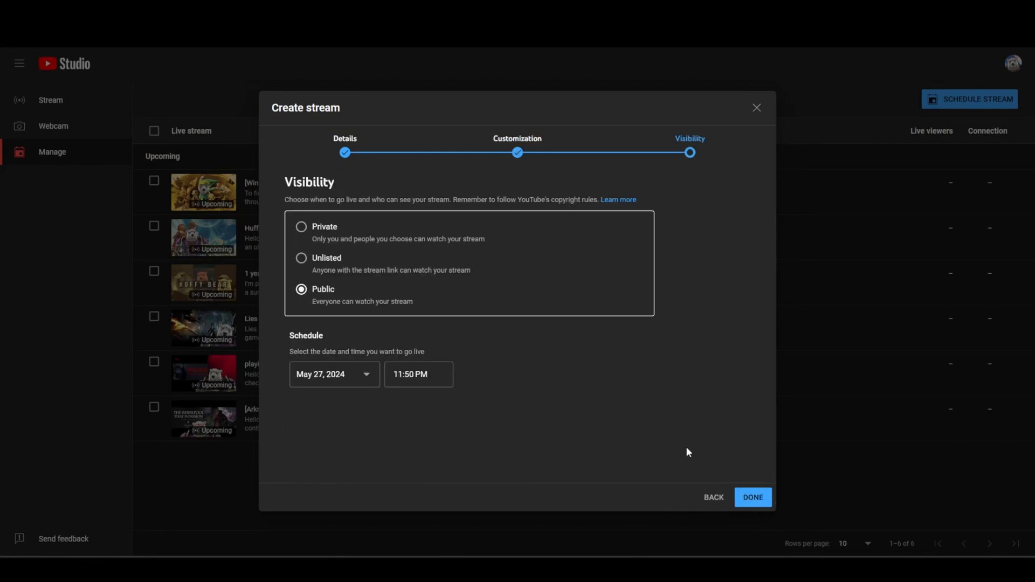
pyautogui.click(324, 266)
pyautogui.click(745, 495)
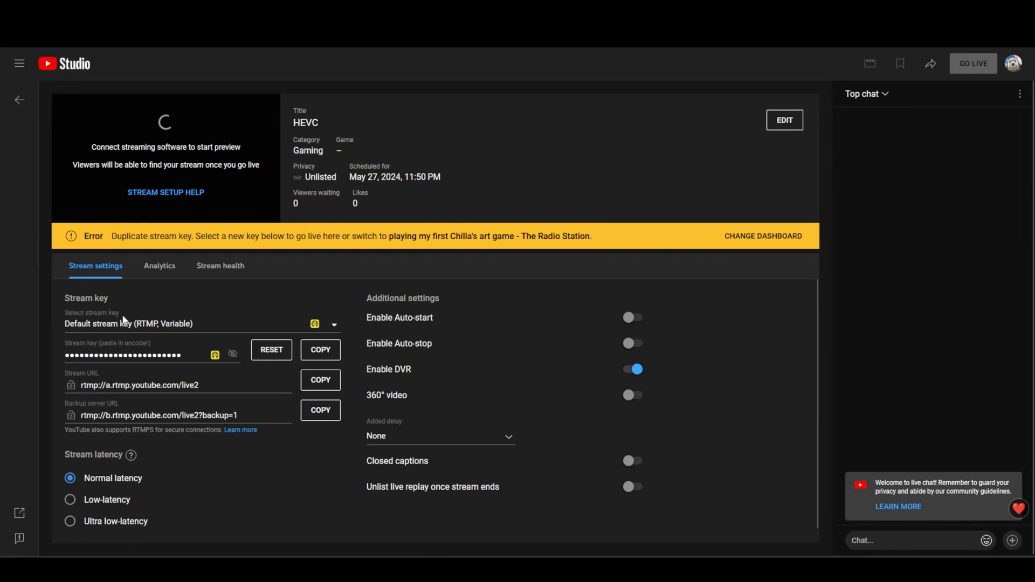
# Create a new stream key named "HLS Stream Key" that uses the HLS (Advanced) streaming protocol
pyautogui.click(196, 326)
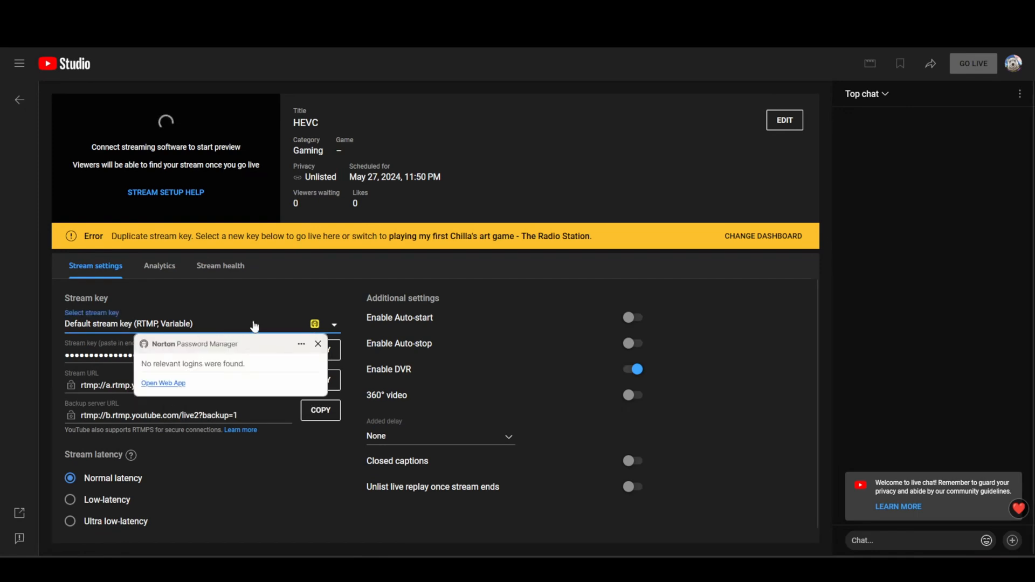
pyautogui.click(340, 300)
pyautogui.click(337, 329)
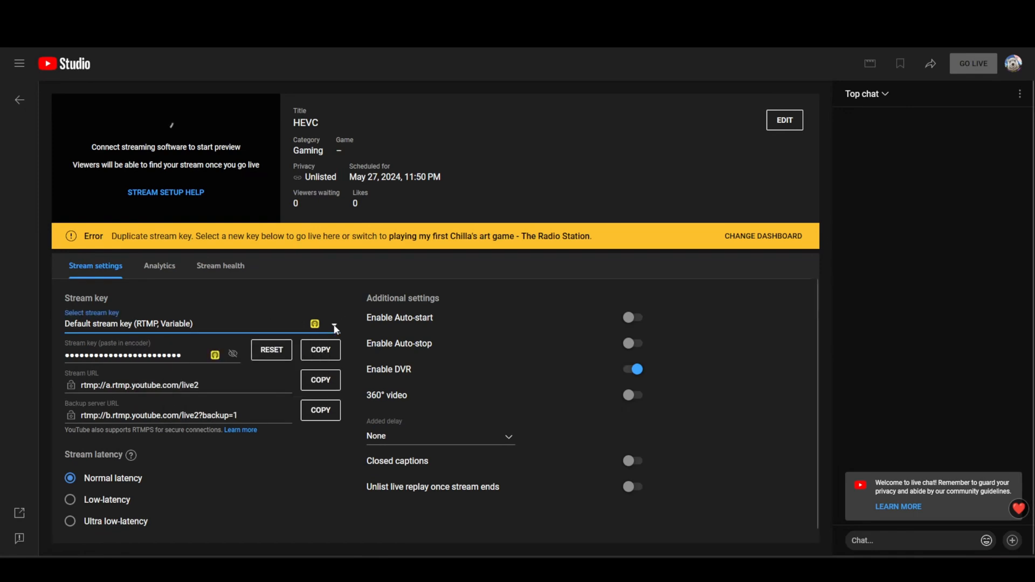
pyautogui.click(136, 349)
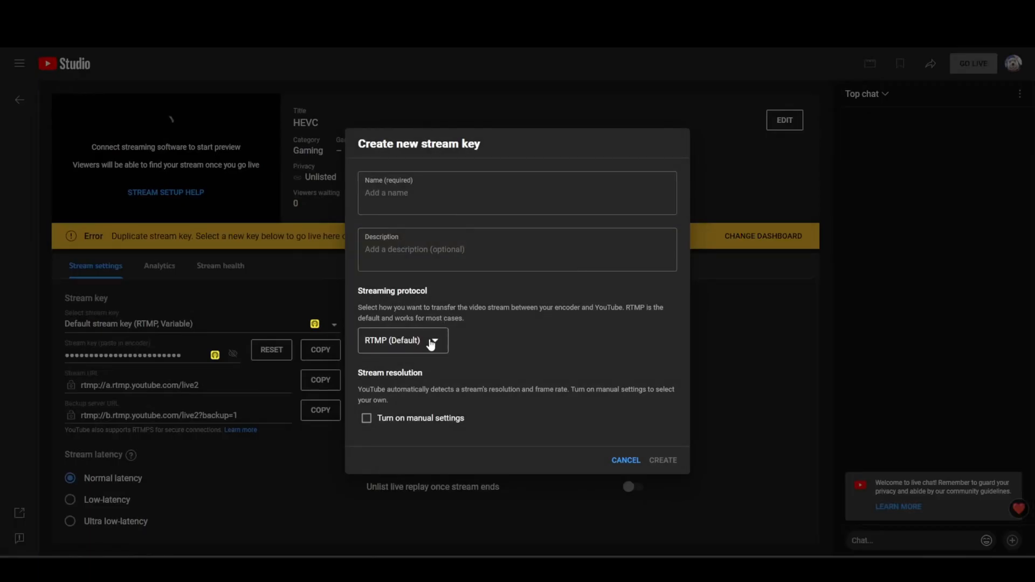
pyautogui.click(412, 345)
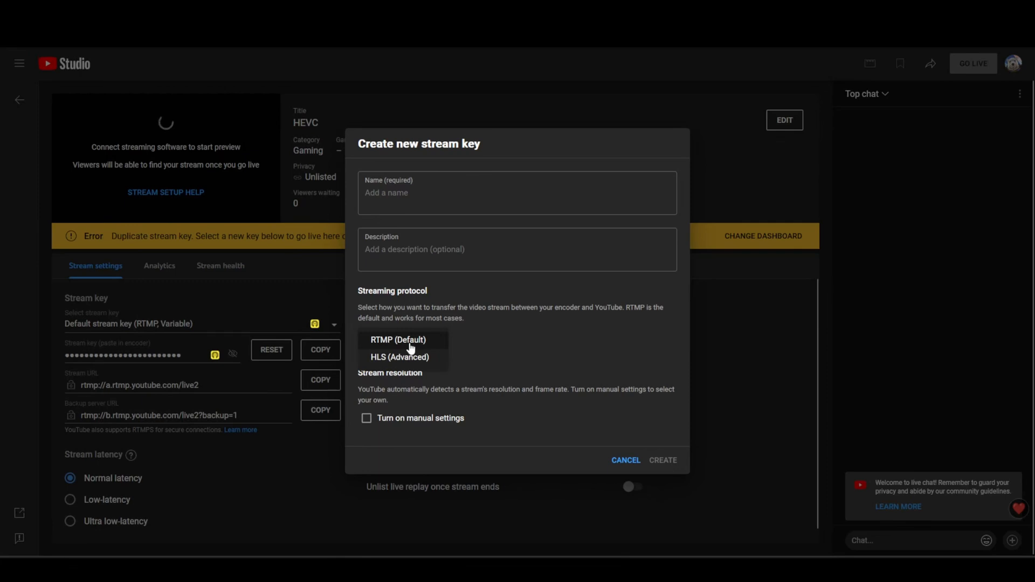
pyautogui.click(394, 358)
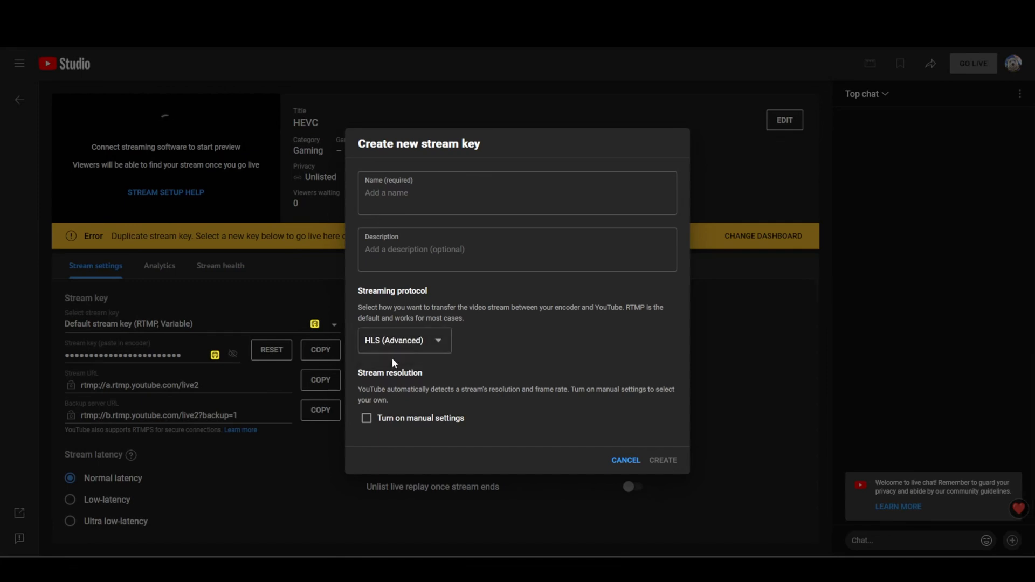
pyautogui.click(389, 193)
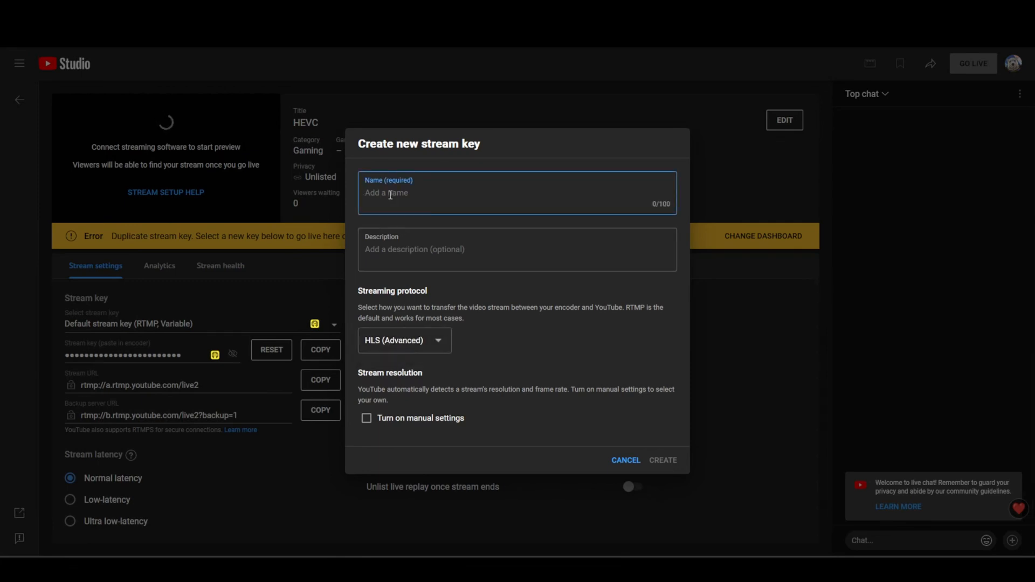
pyautogui.write('HLS Stream Key')
pyautogui.click(663, 460)
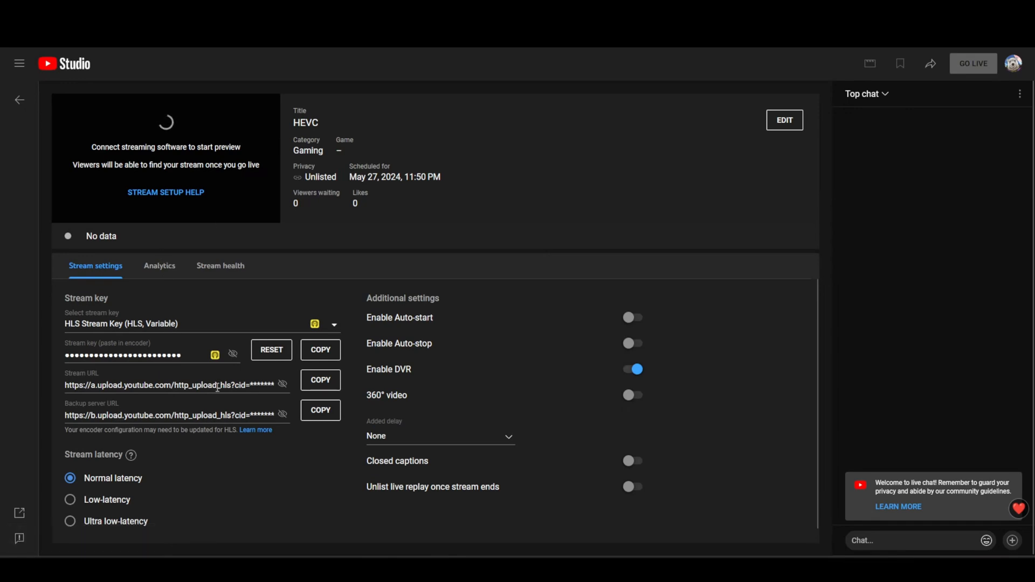
# Copy the new HLS stream key and switch to OBS
pyautogui.click(321, 350)
pyautogui.moveTo(566, 561)
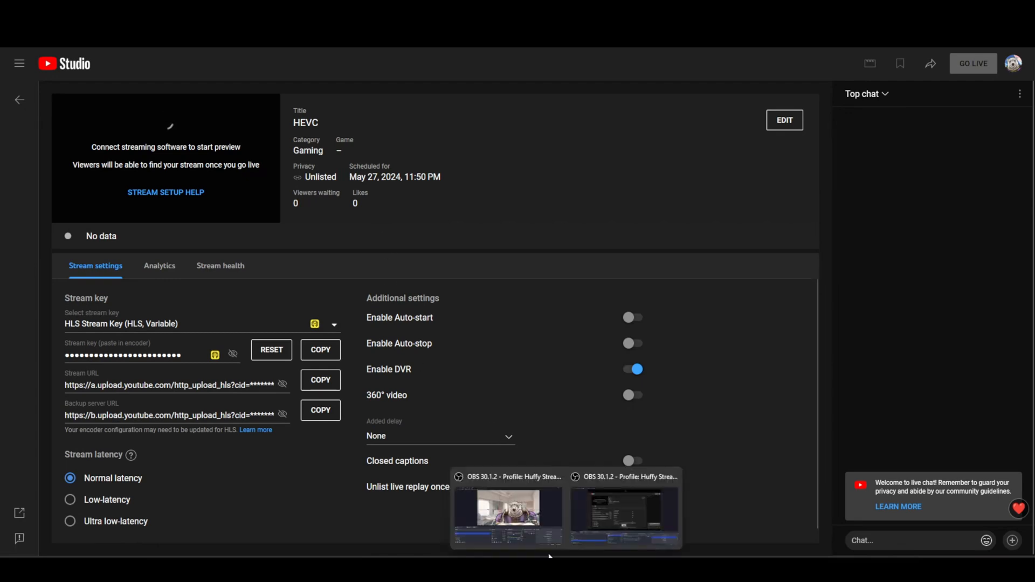
pyautogui.click(587, 521)
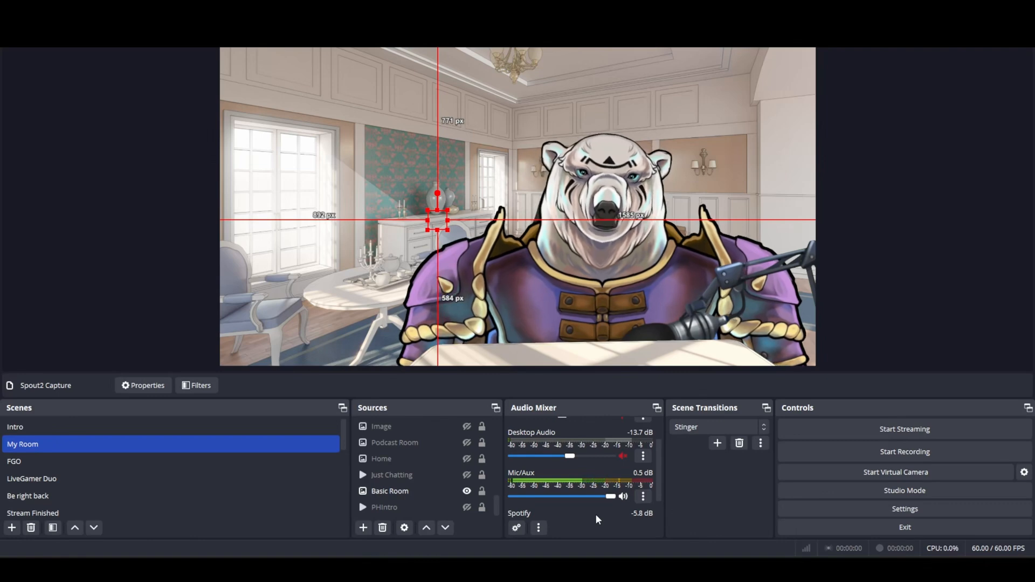
# Set the streaming service to YouTube - HLS in the stream settings
pyautogui.click(847, 511)
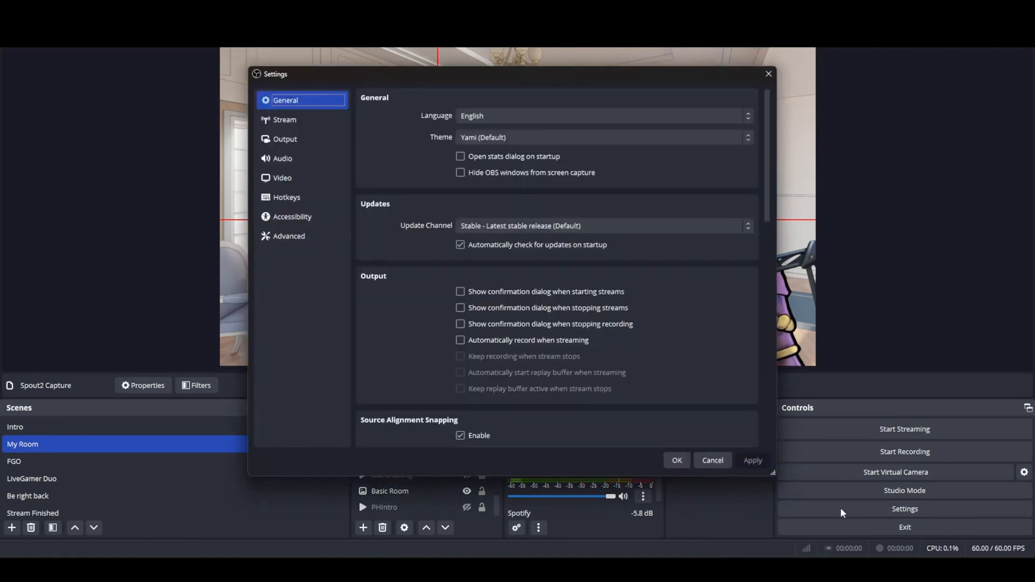
pyautogui.click(285, 125)
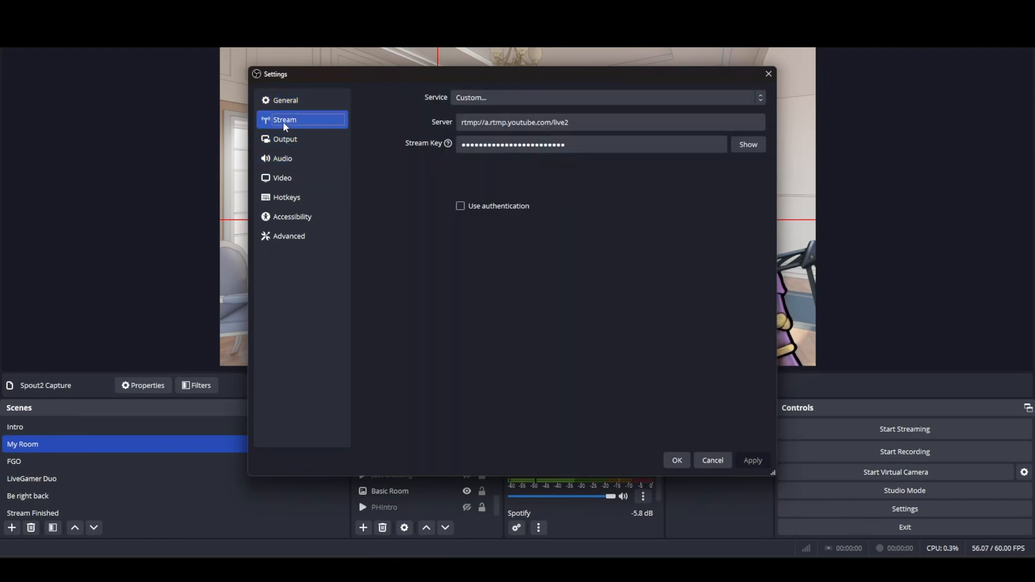
pyautogui.click(502, 98)
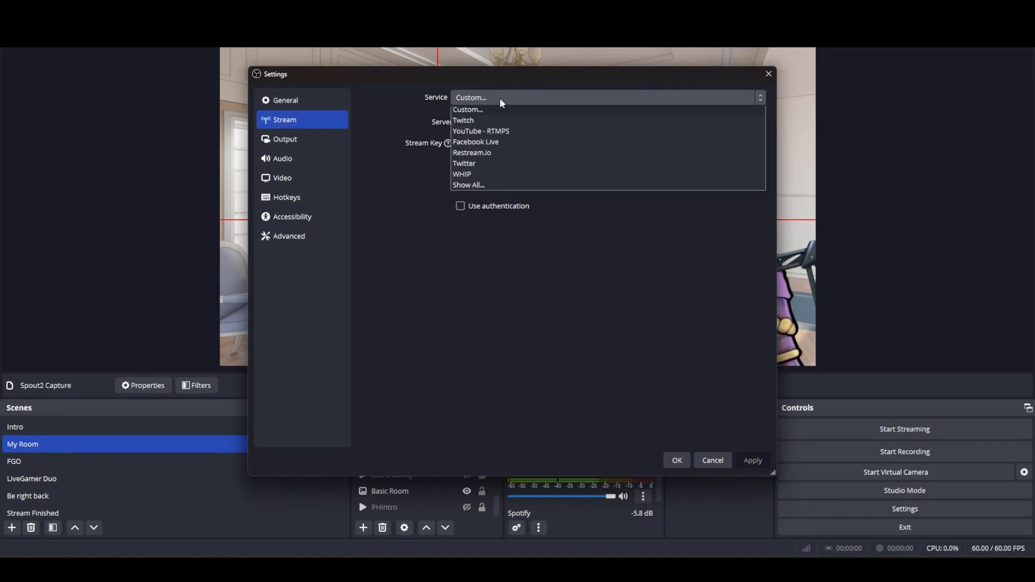
pyautogui.click(479, 186)
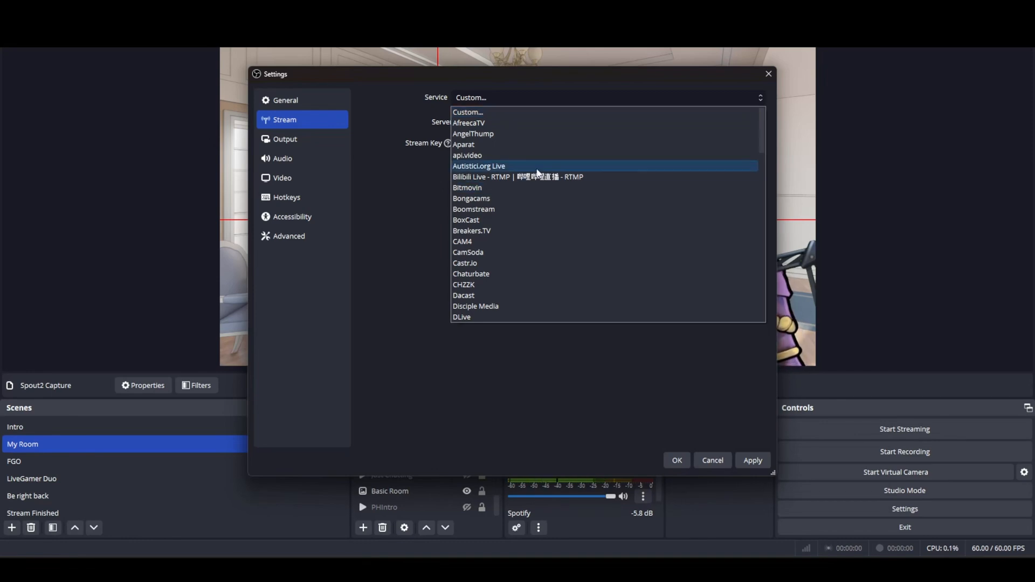
pyautogui.scroll(-1, 544, 219)
pyautogui.scroll(-5, 543, 221)
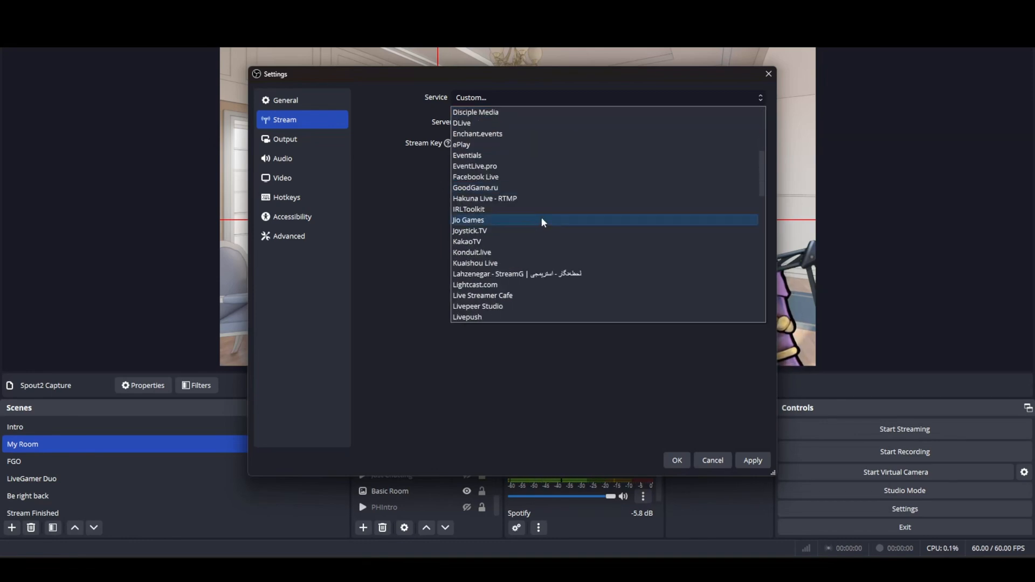
pyautogui.scroll(-12, 551, 198)
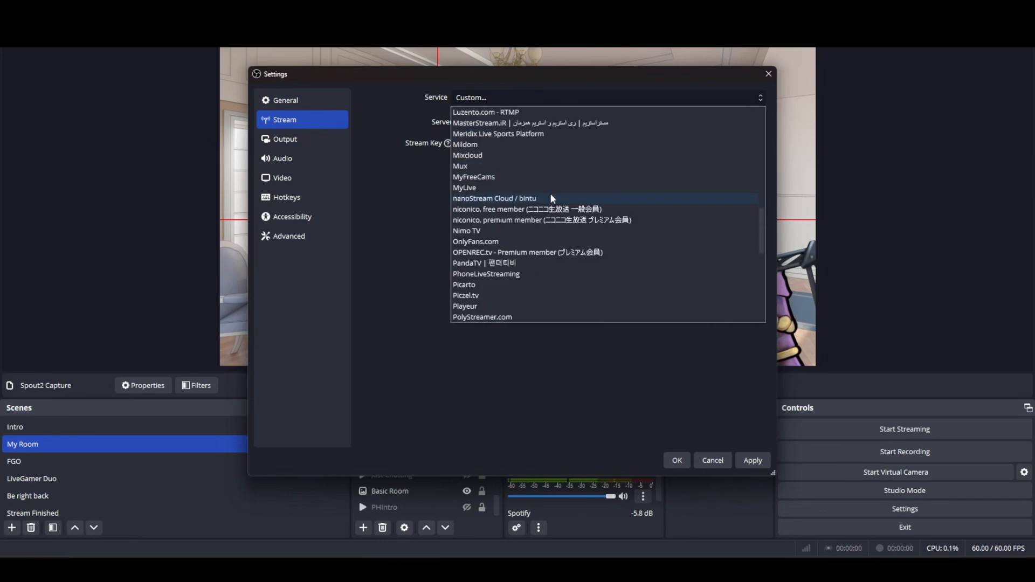
pyautogui.scroll(-4, 551, 199)
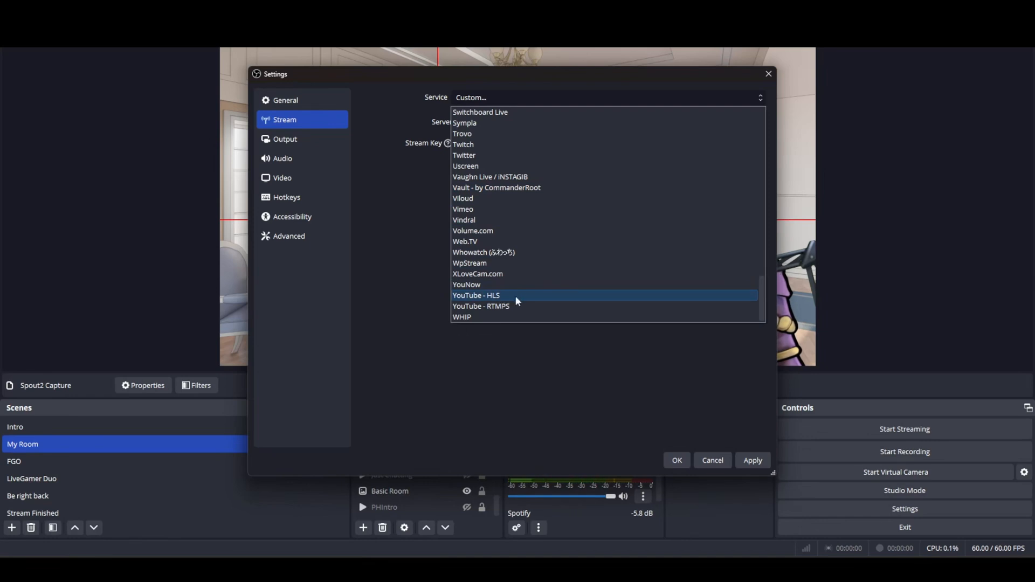
pyautogui.click(517, 301)
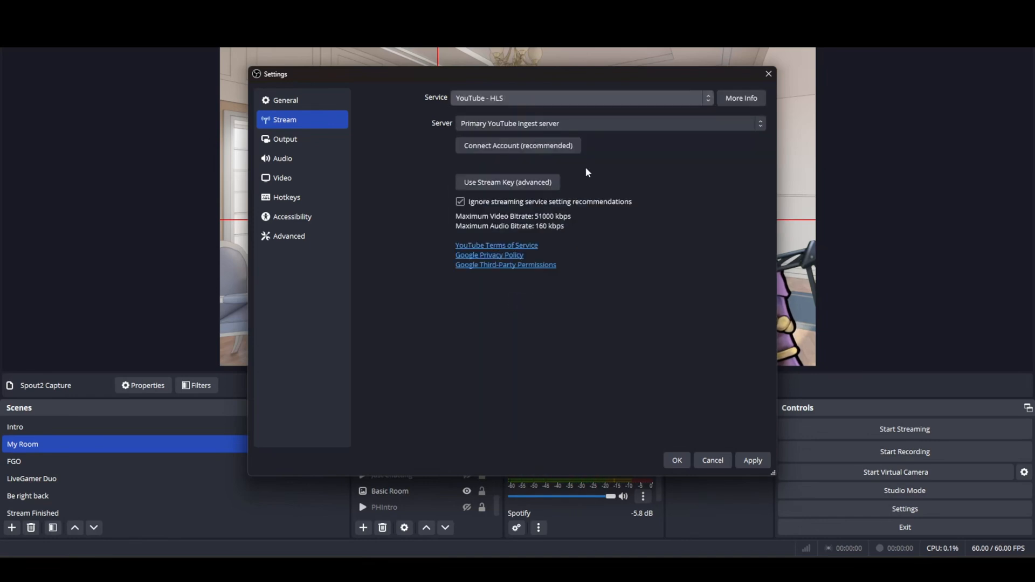
# Replace the existing stream key with the copied one, save the settings and close the Google sign-in pane
pyautogui.click(523, 182)
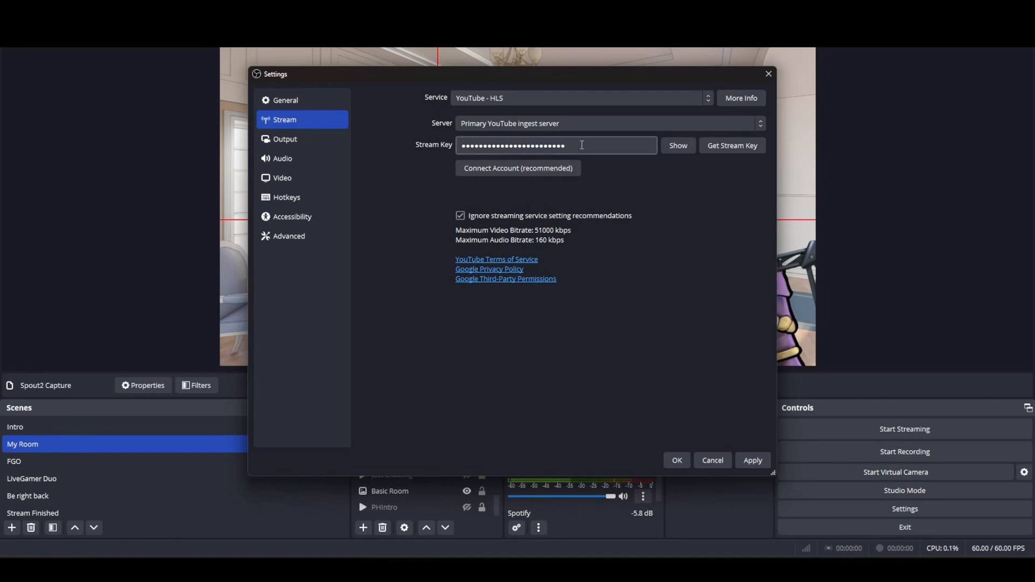
pyautogui.doubleClick(582, 144)
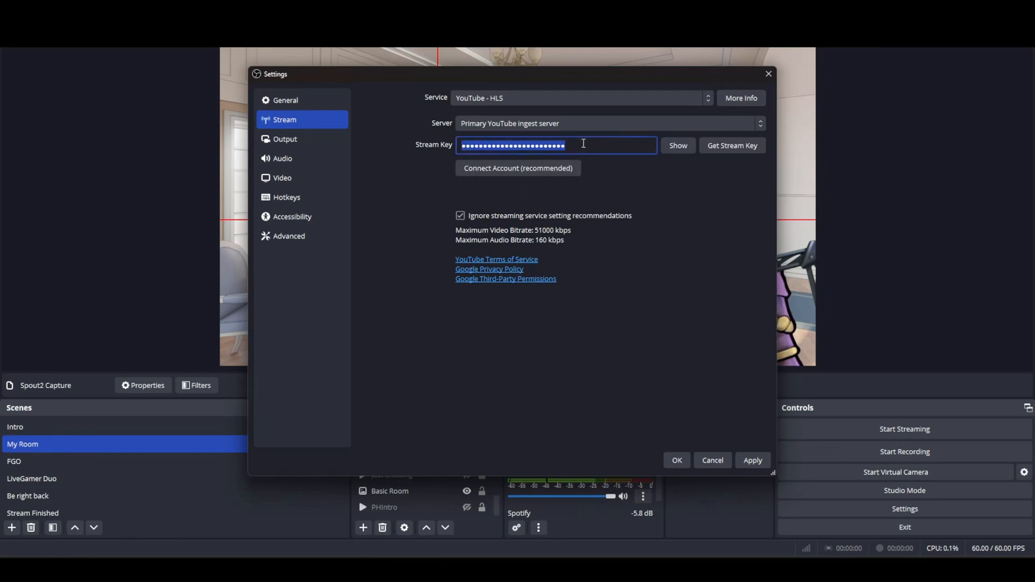
pyautogui.rightClick(584, 144)
pyautogui.click(596, 220)
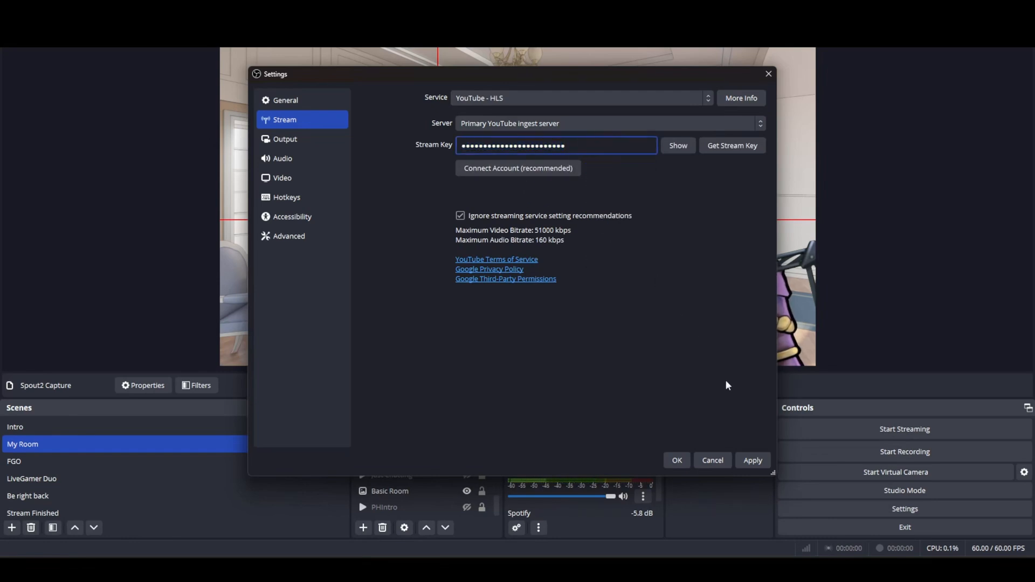
pyautogui.click(749, 462)
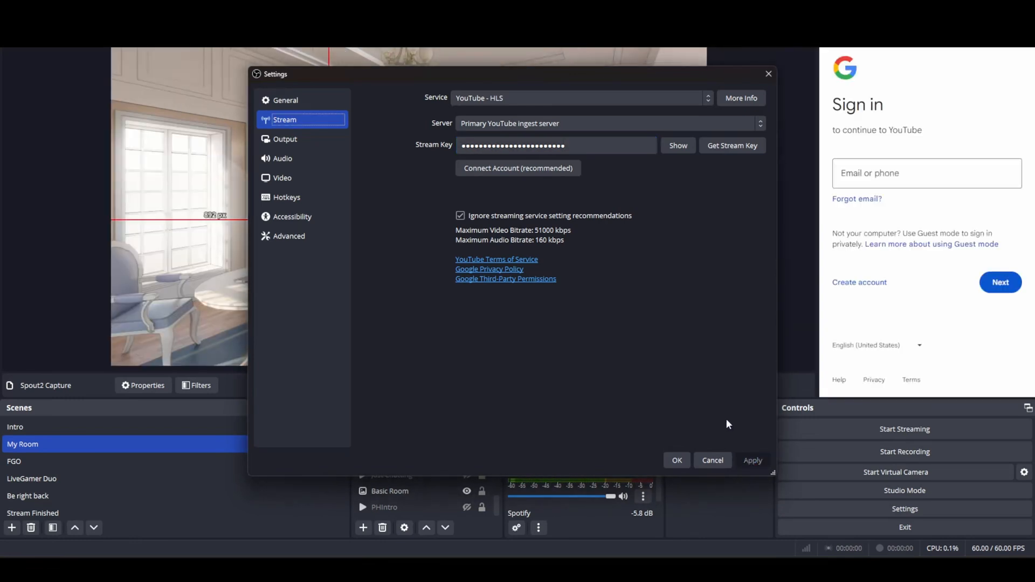
pyautogui.click(677, 460)
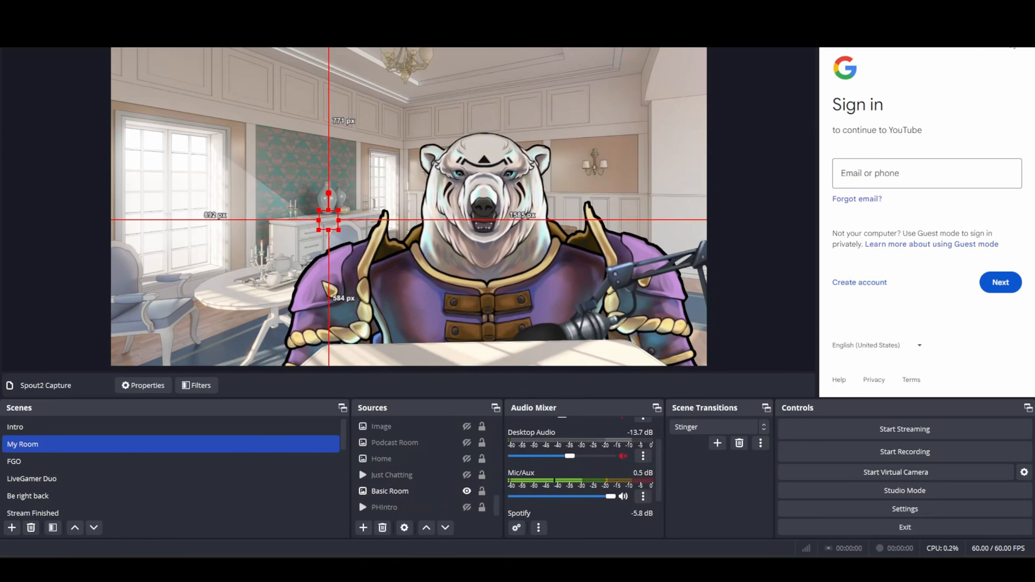
pyautogui.click(1012, 44)
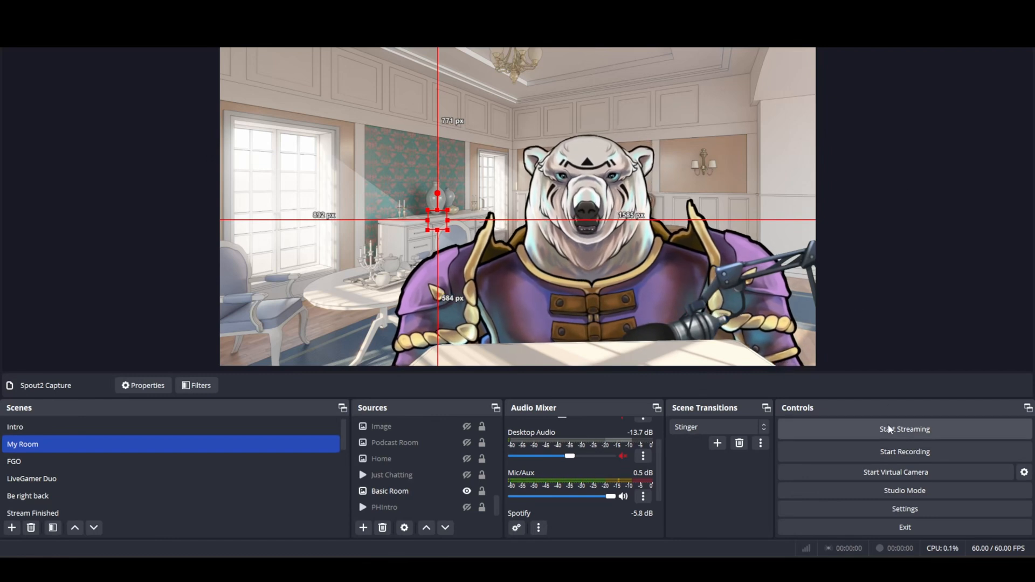
# Set the video encoder for streaming output to NVIDIA NVENC HEVC
pyautogui.click(896, 510)
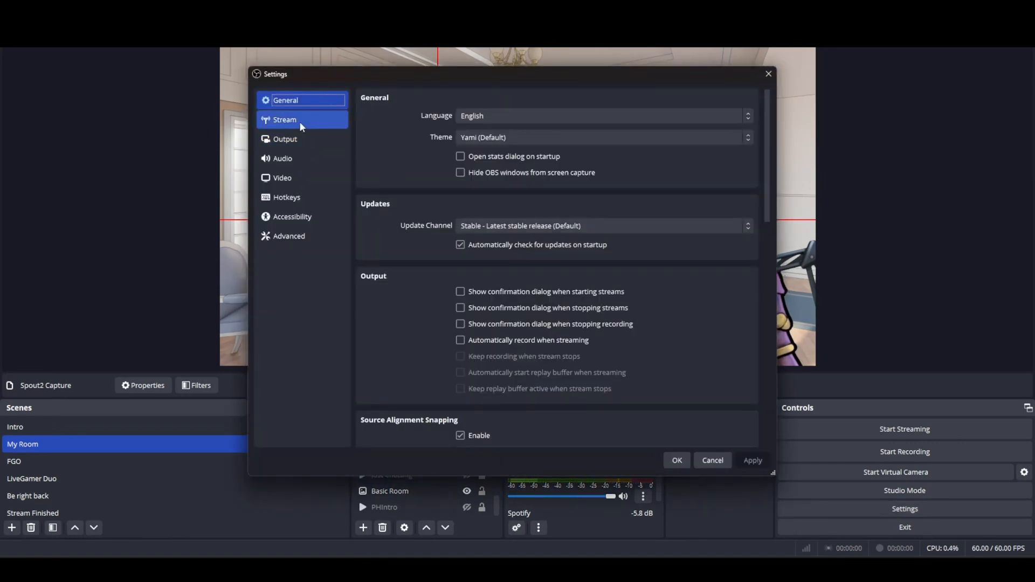
pyautogui.click(300, 127)
pyautogui.click(293, 138)
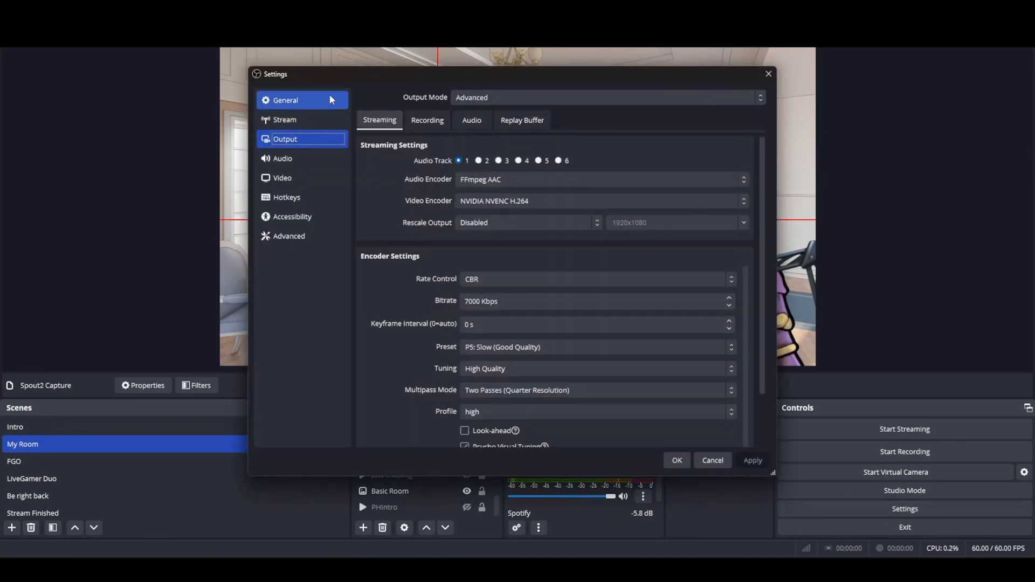
pyautogui.click(510, 201)
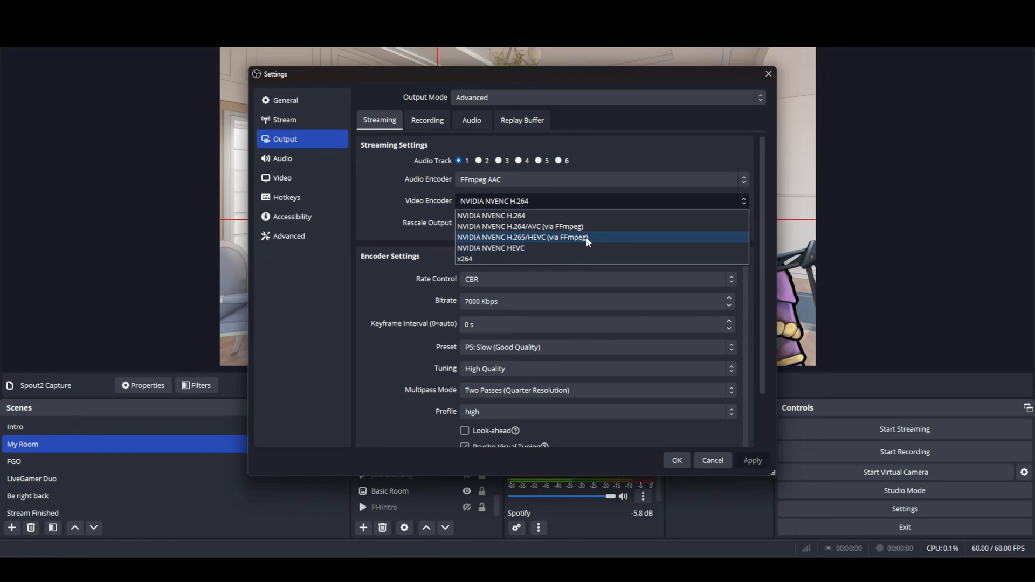
pyautogui.click(510, 248)
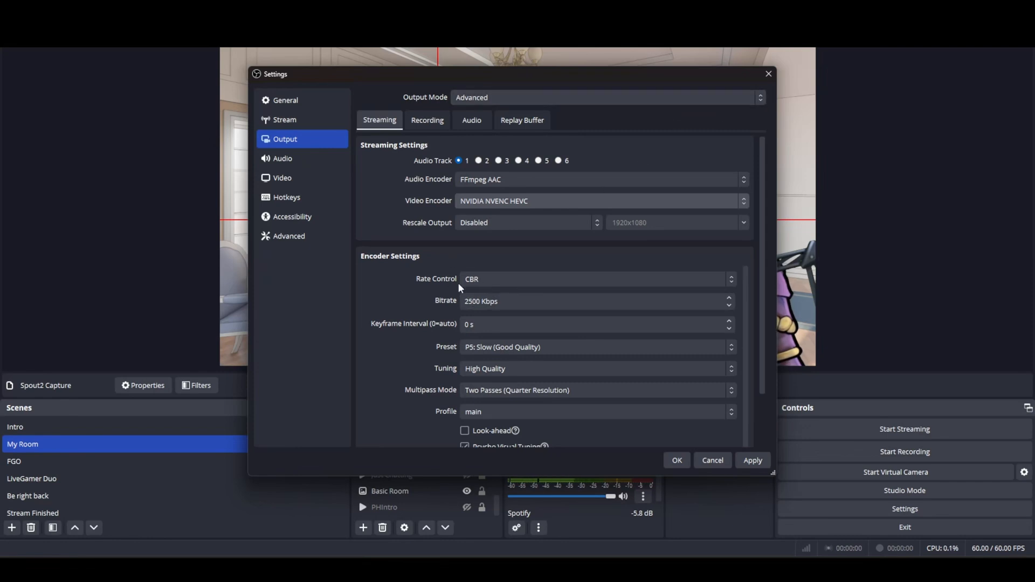
# Set the streaming encoder's bitrate to 5000 Kbps, then save and close the settings
pyautogui.doubleClick(470, 301)
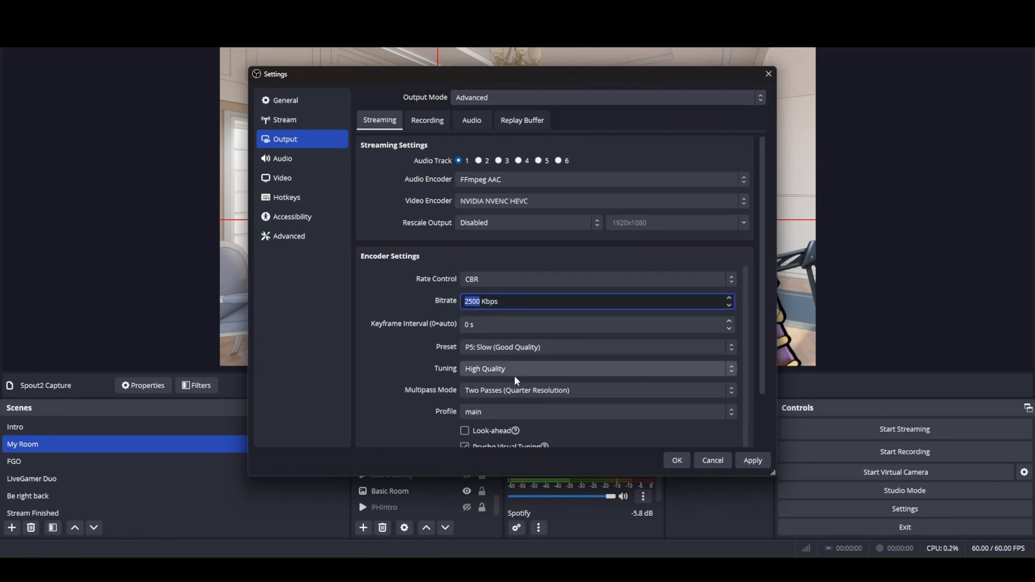
pyautogui.write('5000')
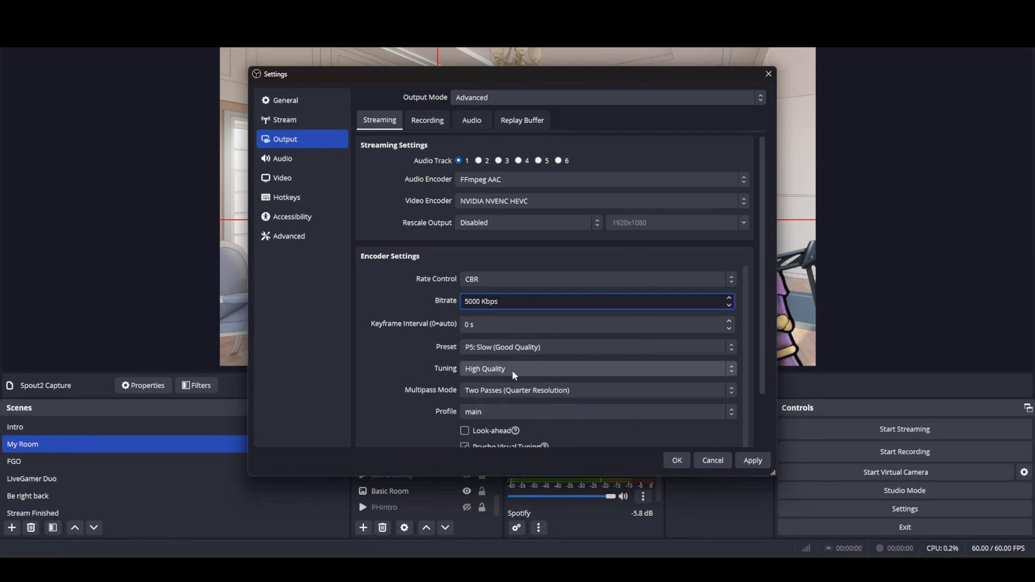
pyautogui.click(753, 461)
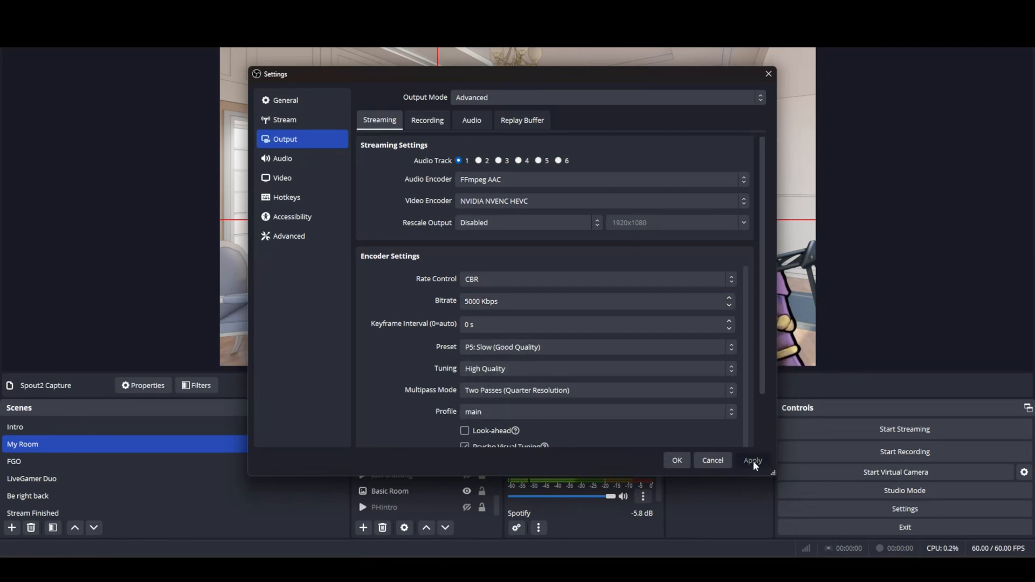
pyautogui.click(676, 461)
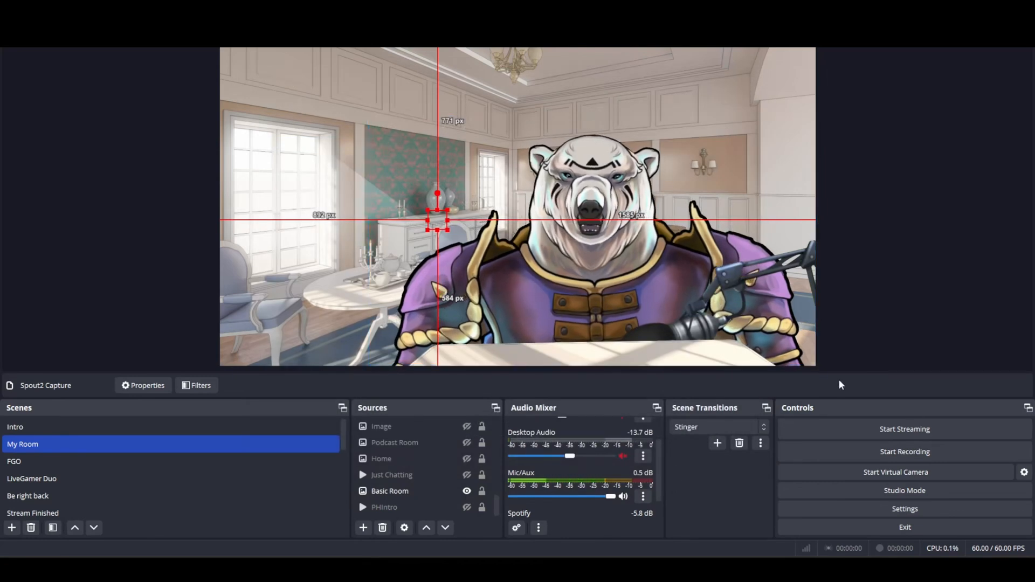
# Start streaming from OBS and take the HEVC stream live in YouTube Studio
pyautogui.click(896, 431)
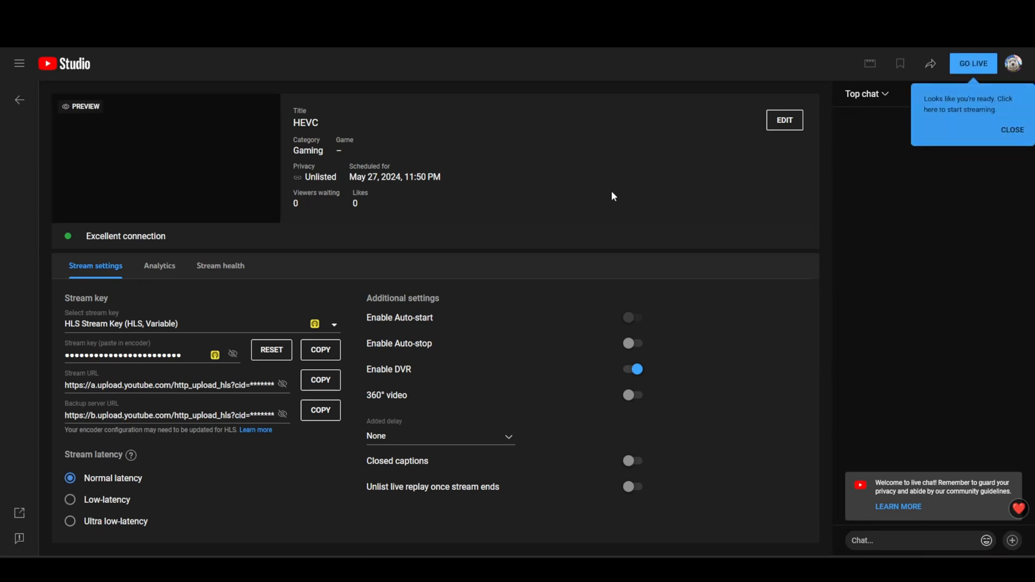
pyautogui.click(974, 66)
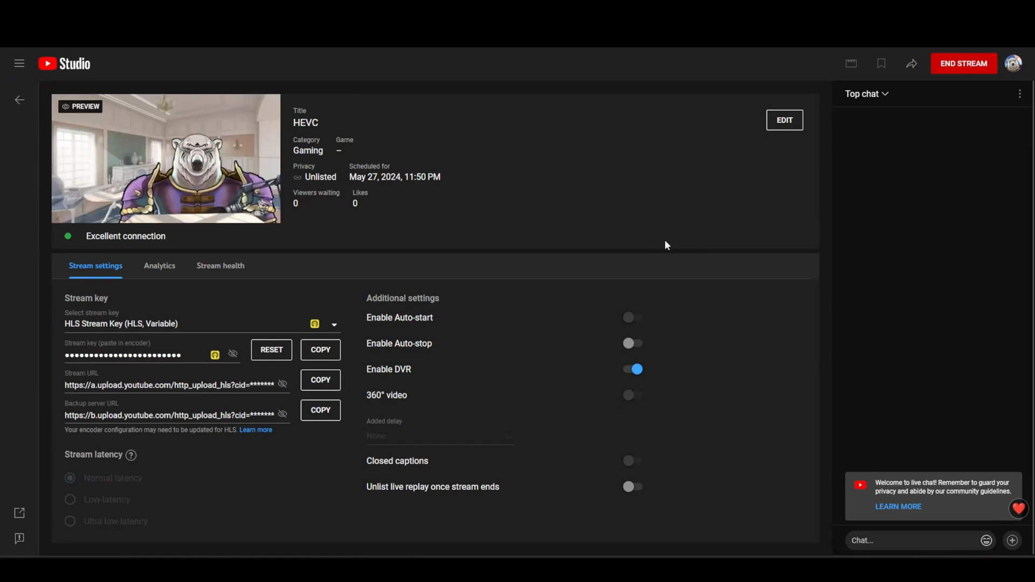
# Copy the livestream's share link and close the sharing dialog
pyautogui.click(906, 76)
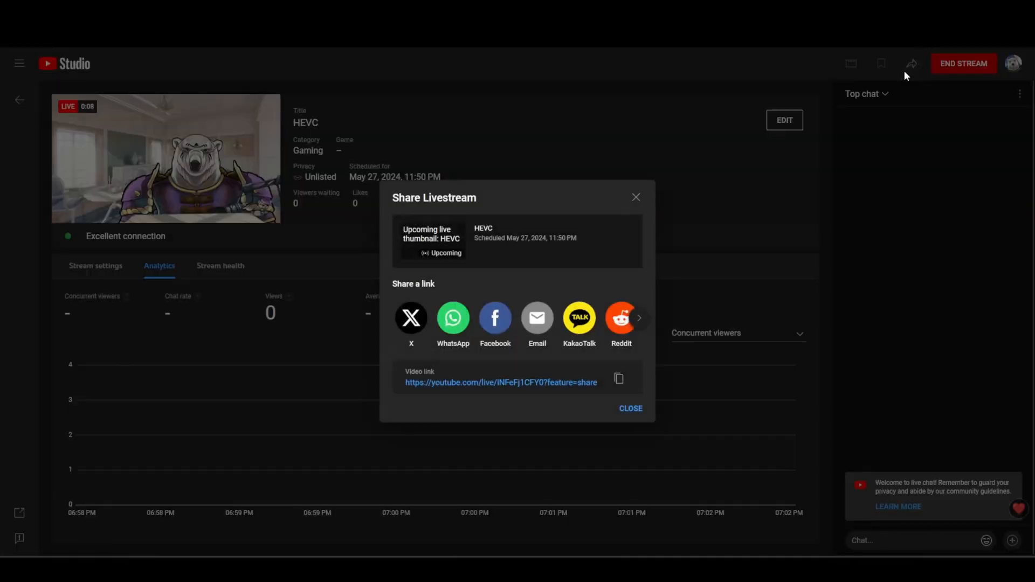
pyautogui.click(618, 384)
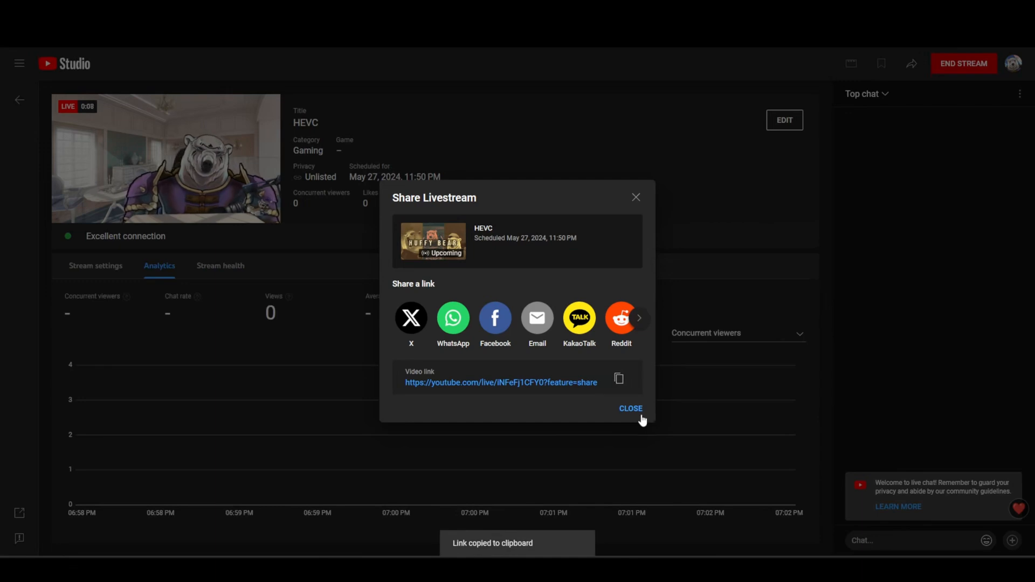
pyautogui.click(639, 411)
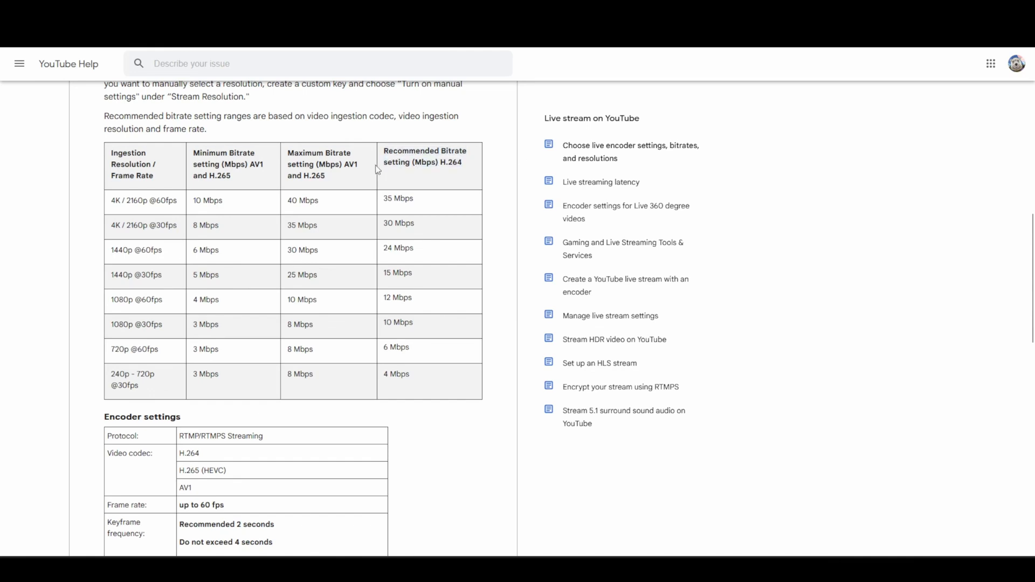
# Open the copied livestream link in the browser and play the stream
pyautogui.rightClick(265, 40)
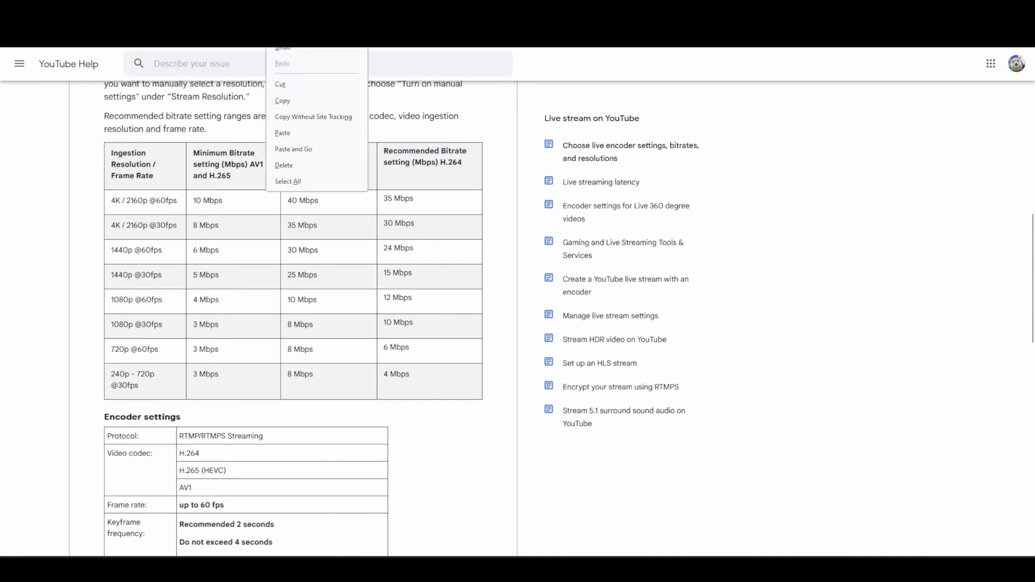
pyautogui.click(297, 146)
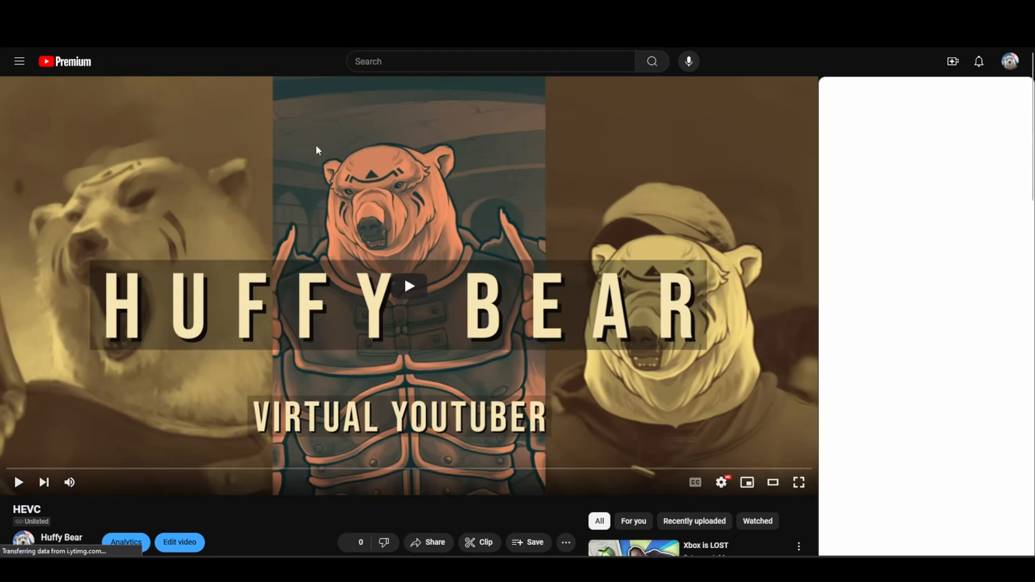
pyautogui.click(408, 290)
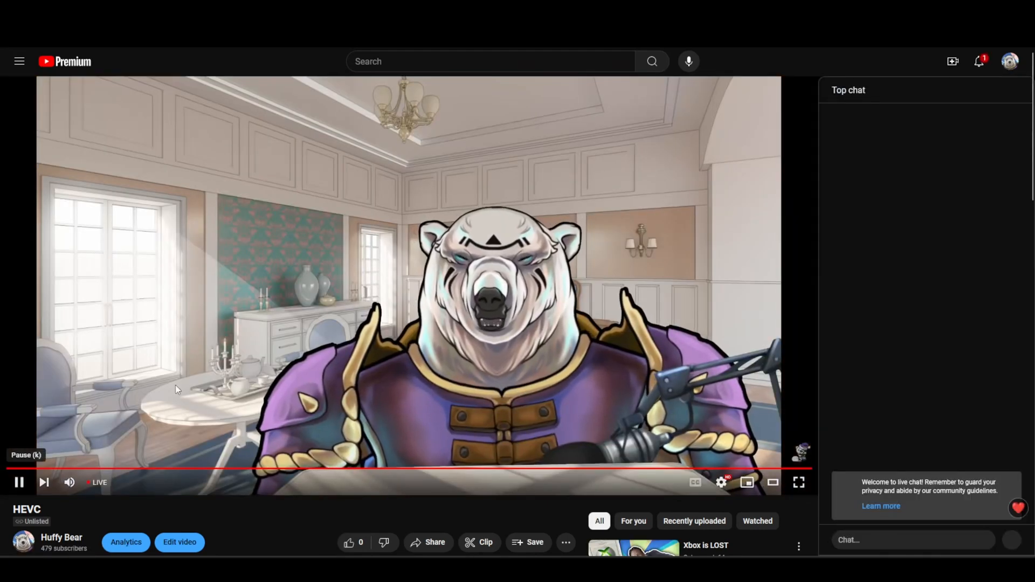
# Mute the livestream player and open its playback settings to check the stream quality
pyautogui.click(70, 483)
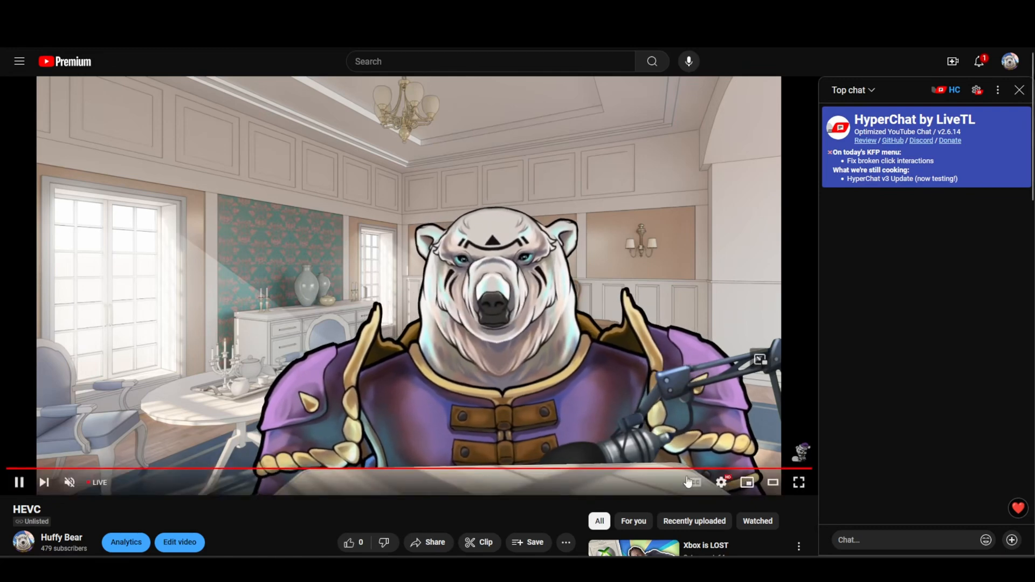
pyautogui.click(723, 485)
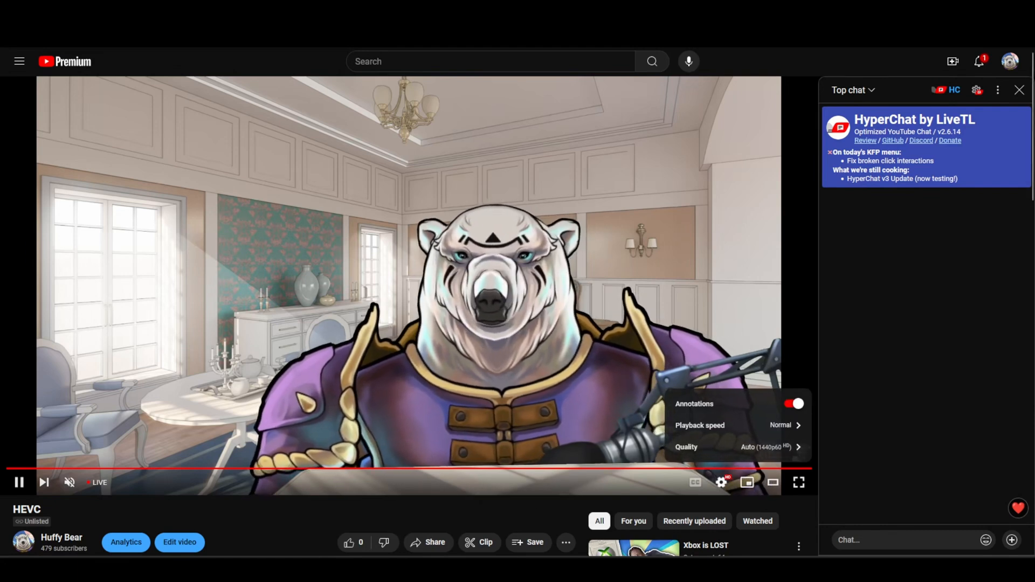
# Switch back to the main OBS window and stop the stream
pyautogui.moveTo(566, 564)
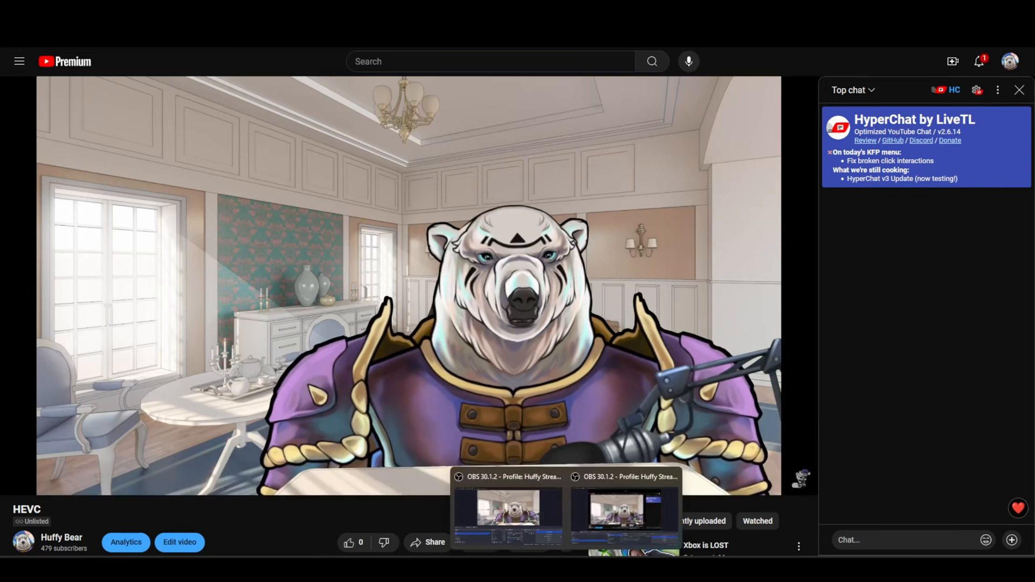
pyautogui.moveTo(603, 517)
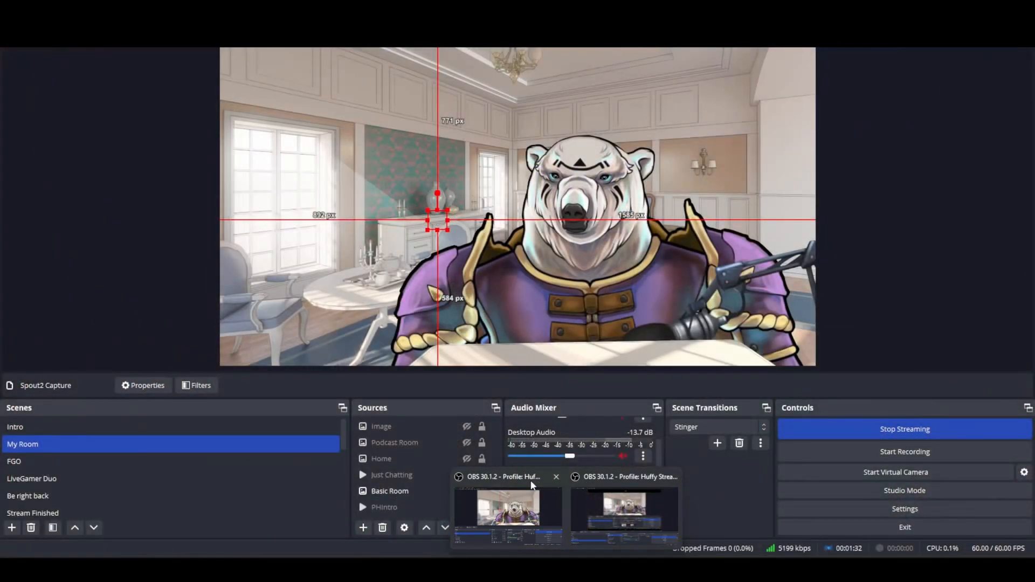
pyautogui.click(557, 480)
pyautogui.click(858, 426)
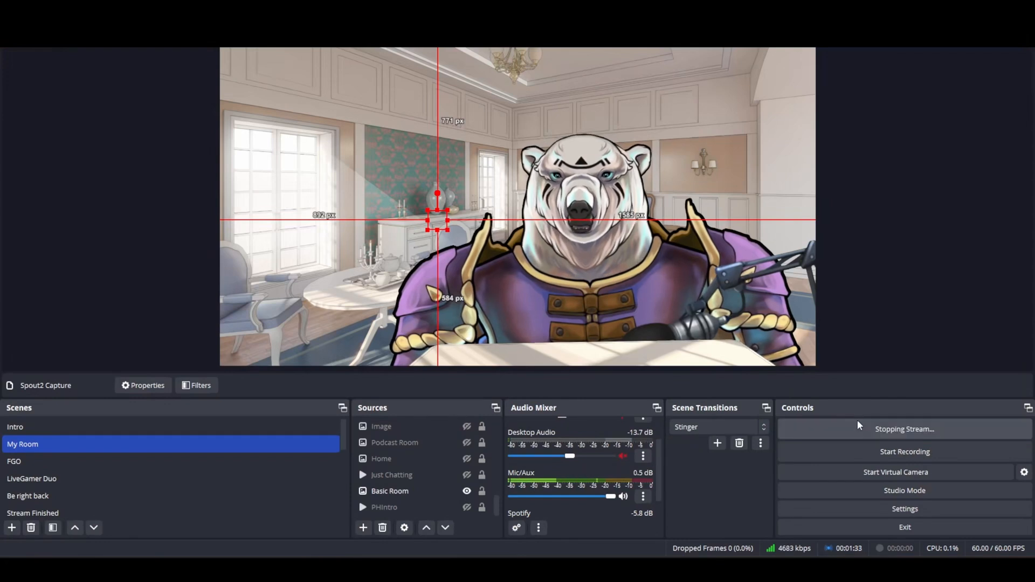